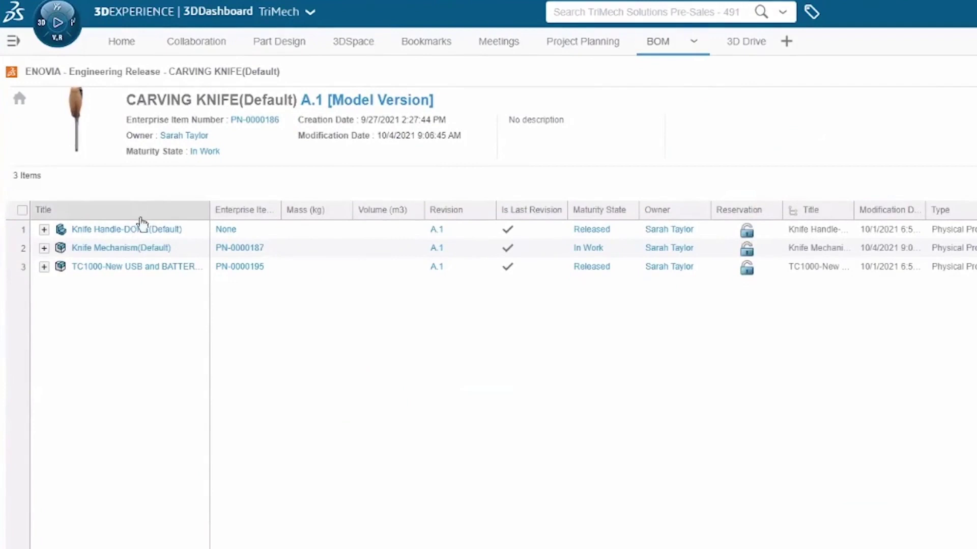
# Expand the components of the CARVING KNIFE structure and show the information of the Gear(Default) part
pyautogui.click(45, 230)
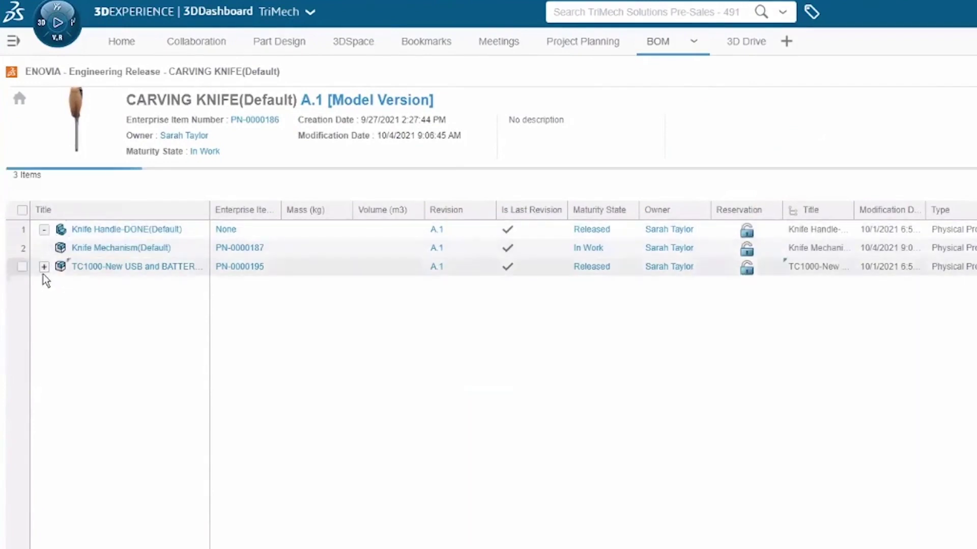
pyautogui.click(45, 472)
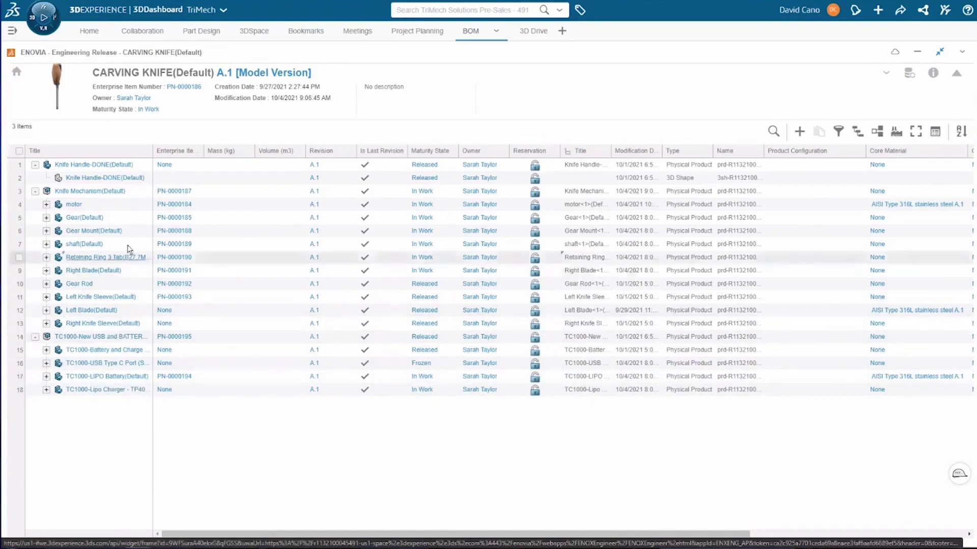
pyautogui.rightClick(94, 210)
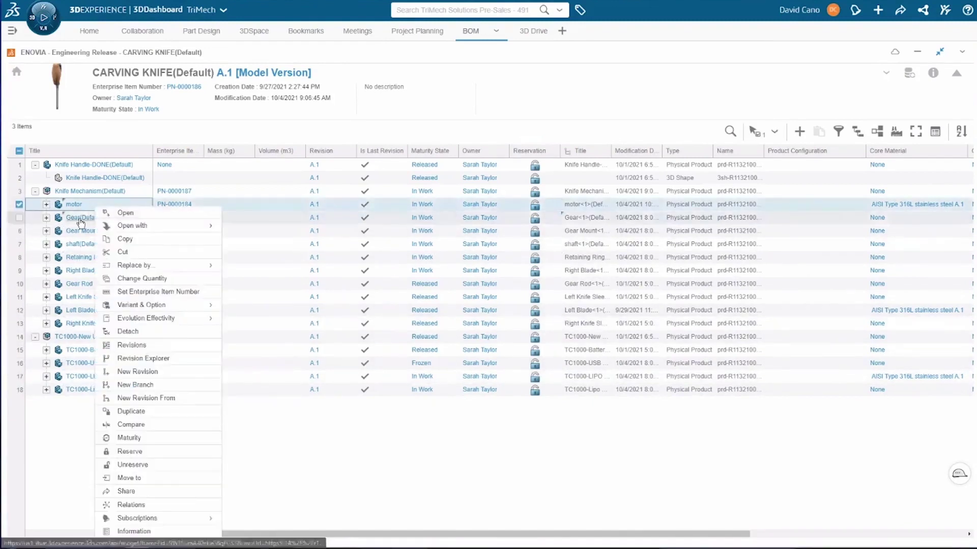
pyautogui.rightClick(79, 219)
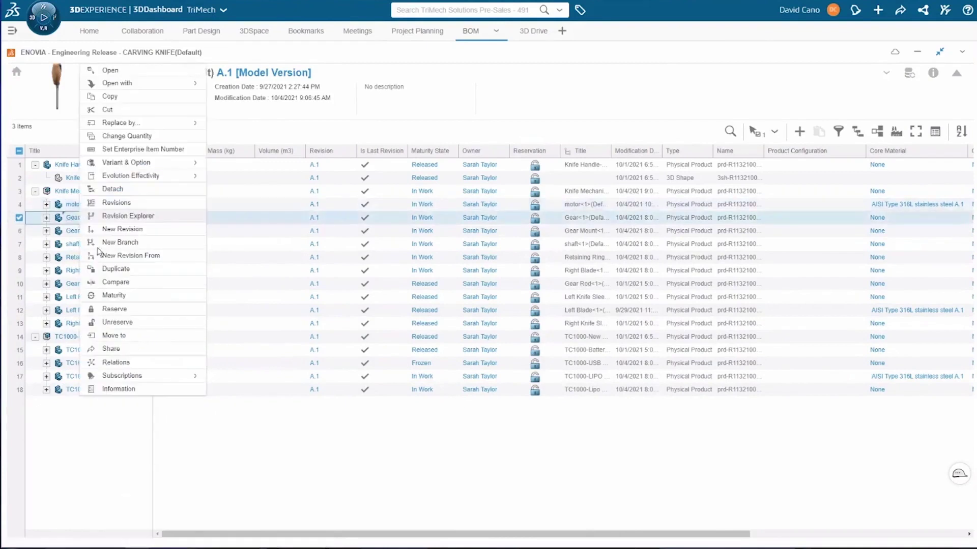
pyautogui.click(124, 389)
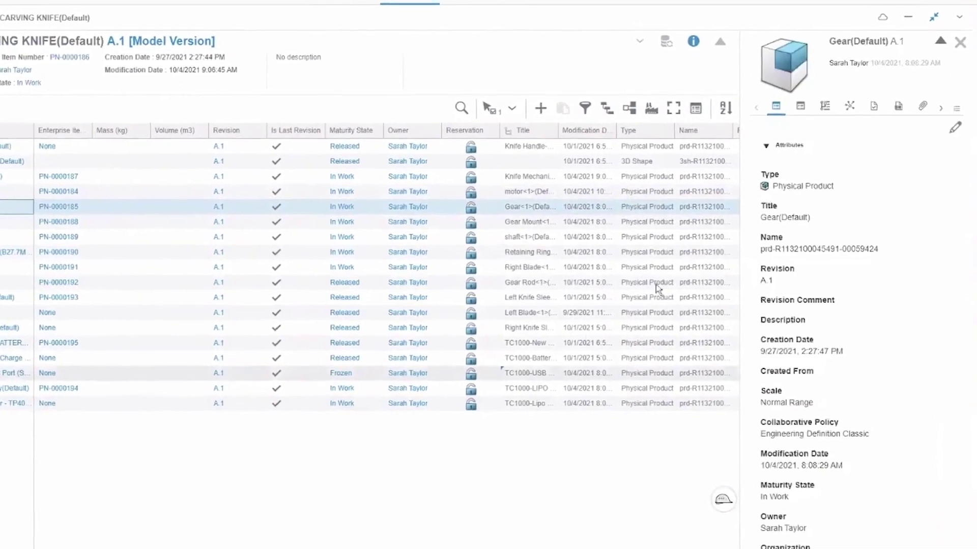
# Make the gear's attributes editable and enter "Model number 1236" as its description
pyautogui.click(955, 128)
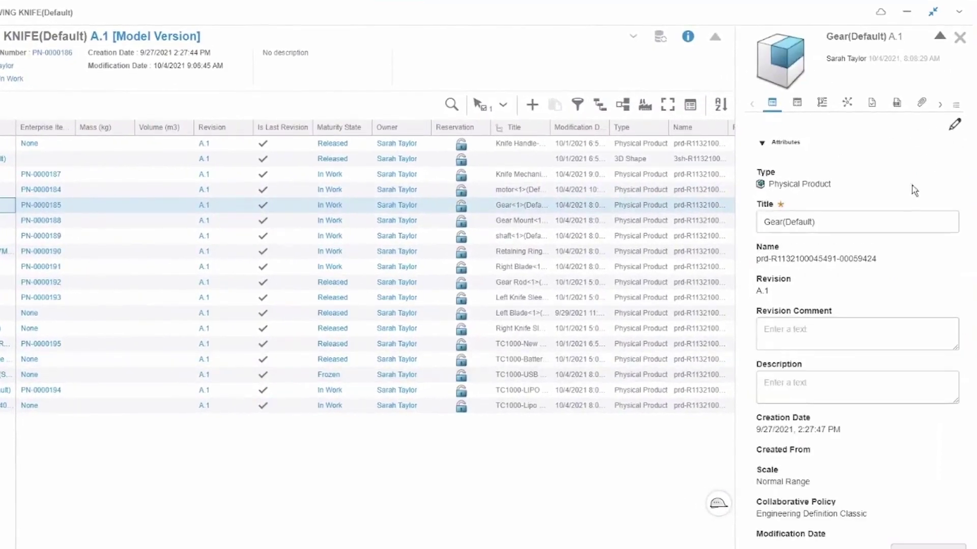
pyautogui.moveTo(815, 224); pyautogui.dragTo(790, 229)
pyautogui.click(808, 337)
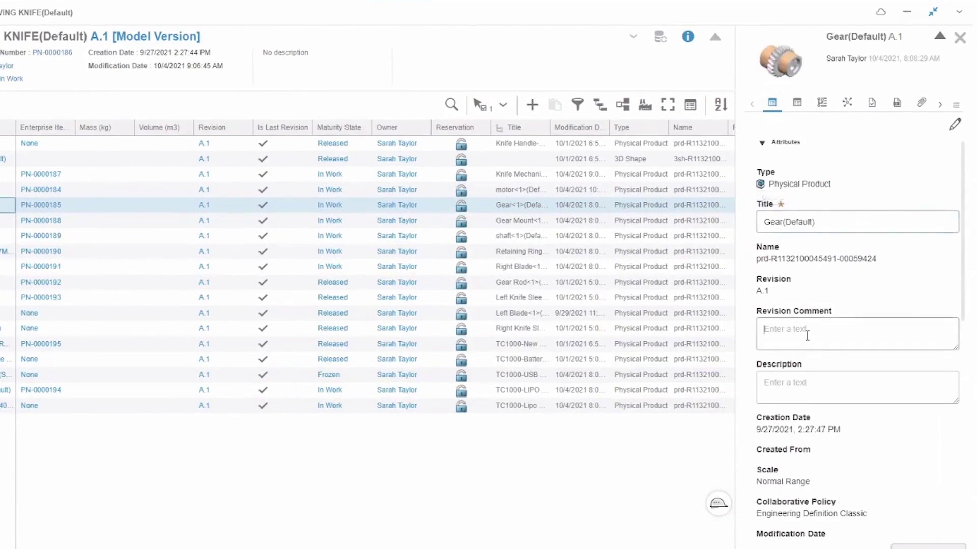
pyautogui.click(802, 385)
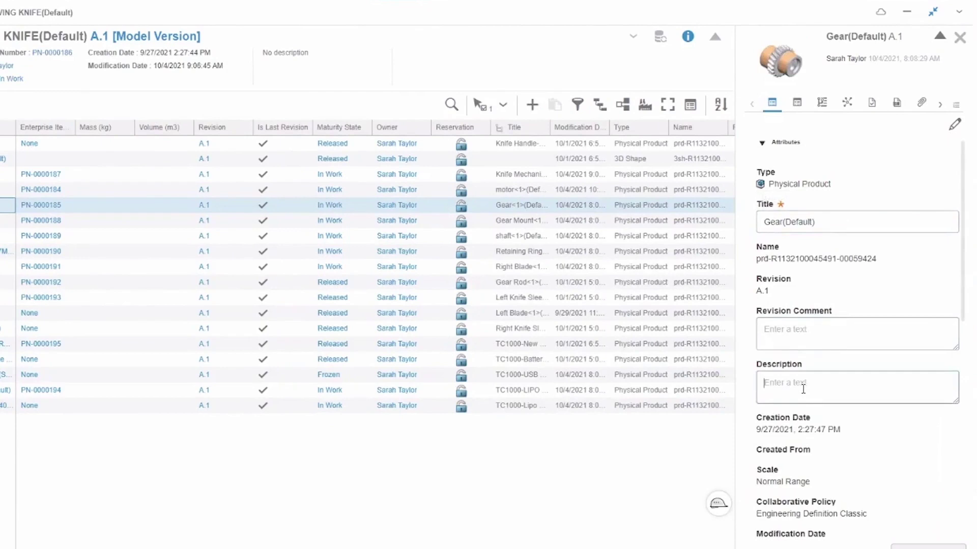
pyautogui.write('Model number 1236')
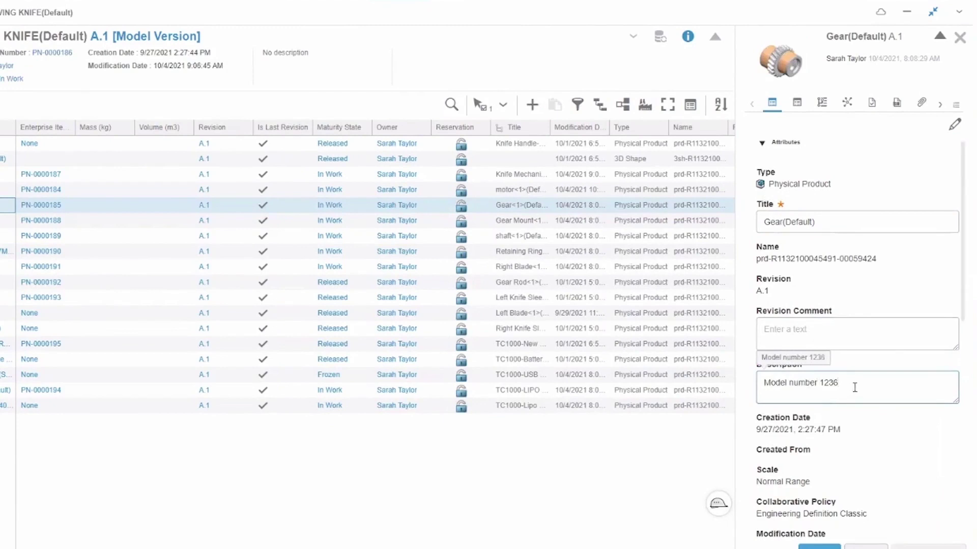
pyautogui.click(837, 496)
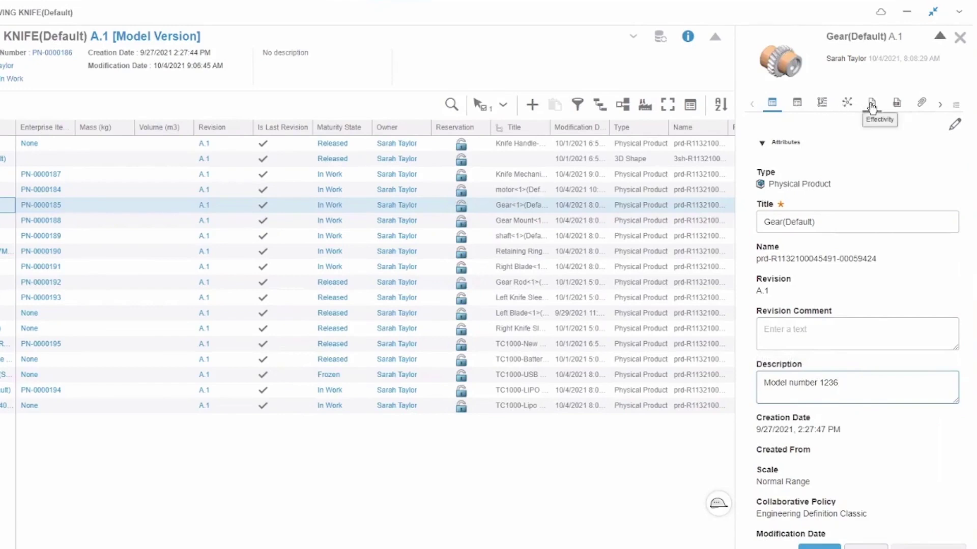
# Search the materials for "stainless", apply AISI Type 316L stainless steel as the gear's core material, and save the changes
pyautogui.click(921, 103)
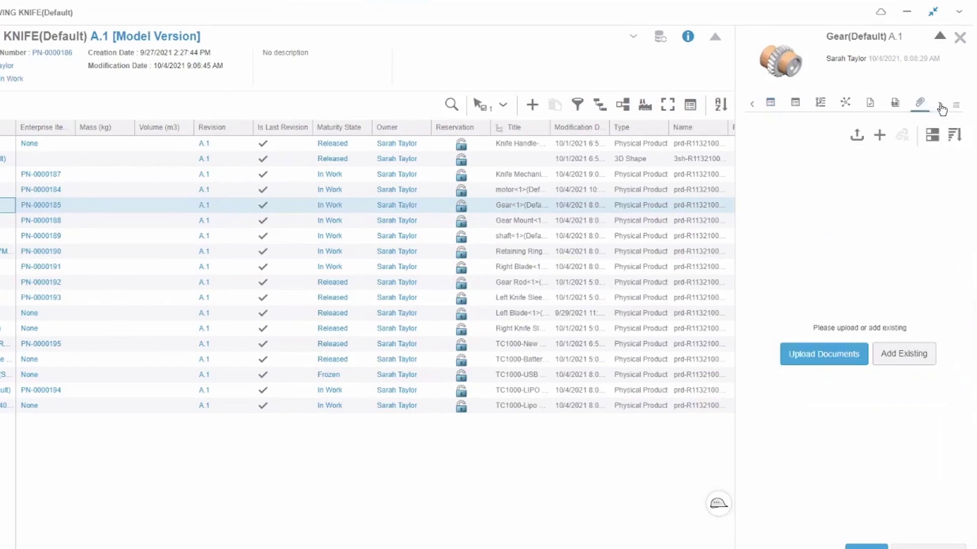
pyautogui.click(941, 105)
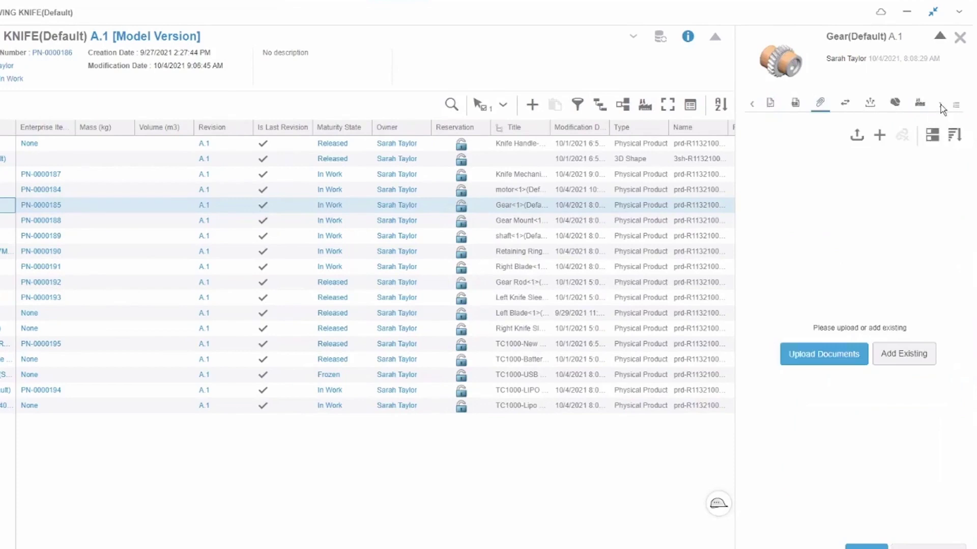
pyautogui.click(896, 105)
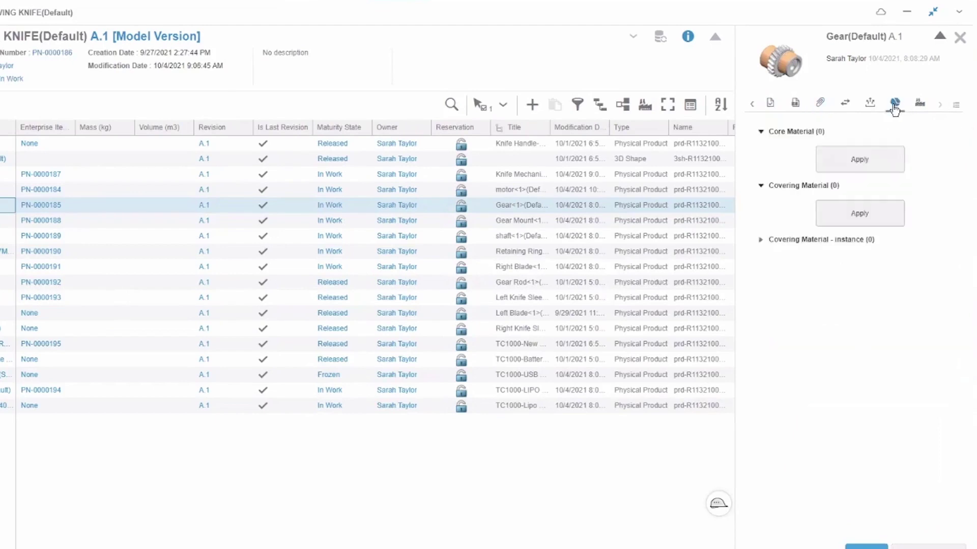
pyautogui.click(880, 161)
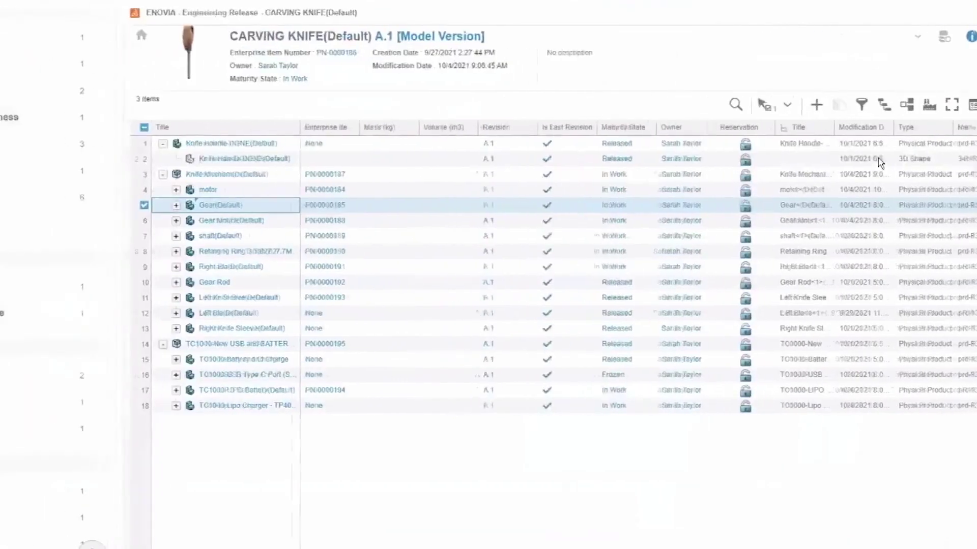
pyautogui.write('stainless')
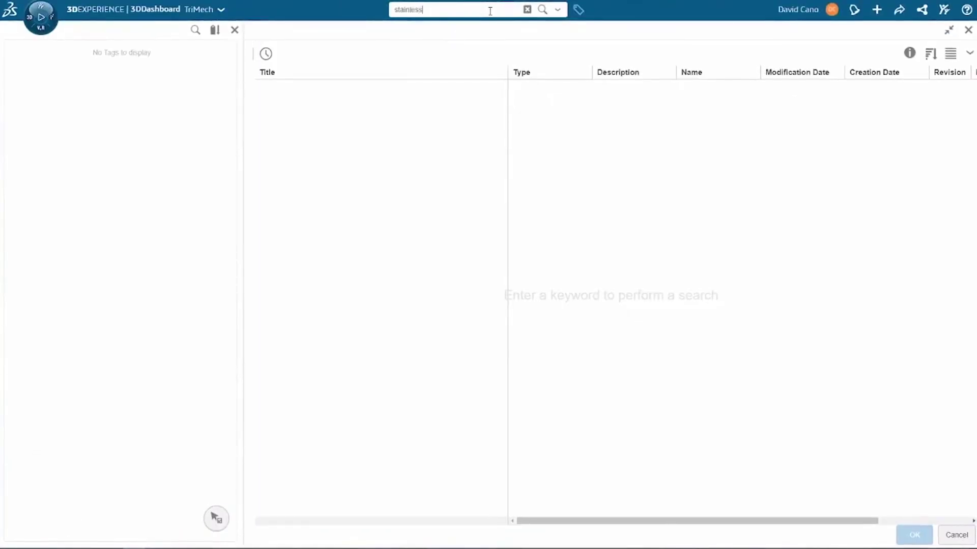
pyautogui.press('Return')
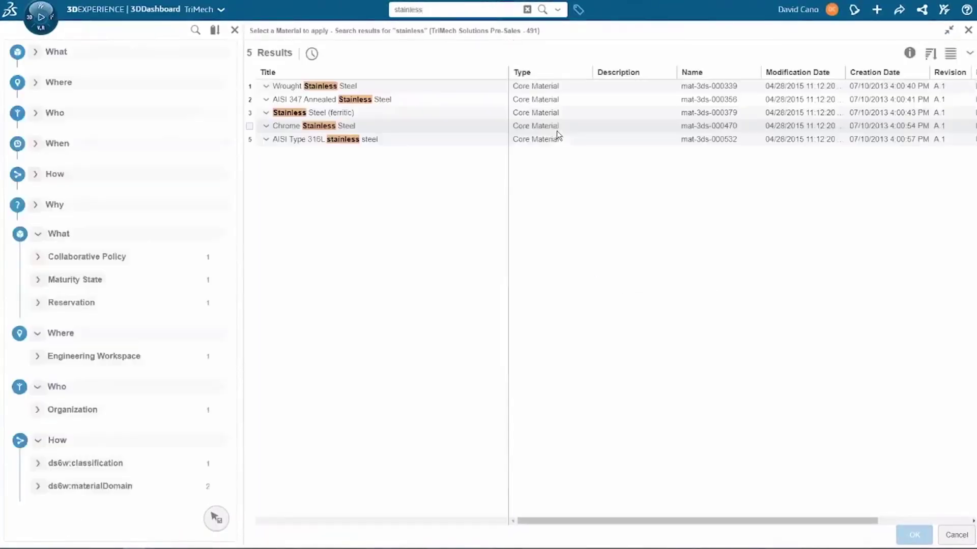
pyautogui.click(413, 140)
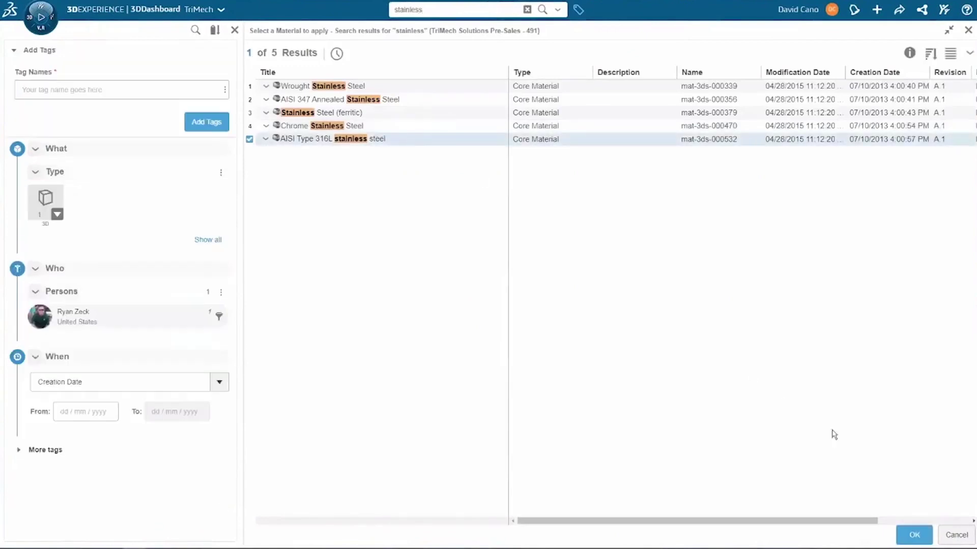
pyautogui.click(928, 536)
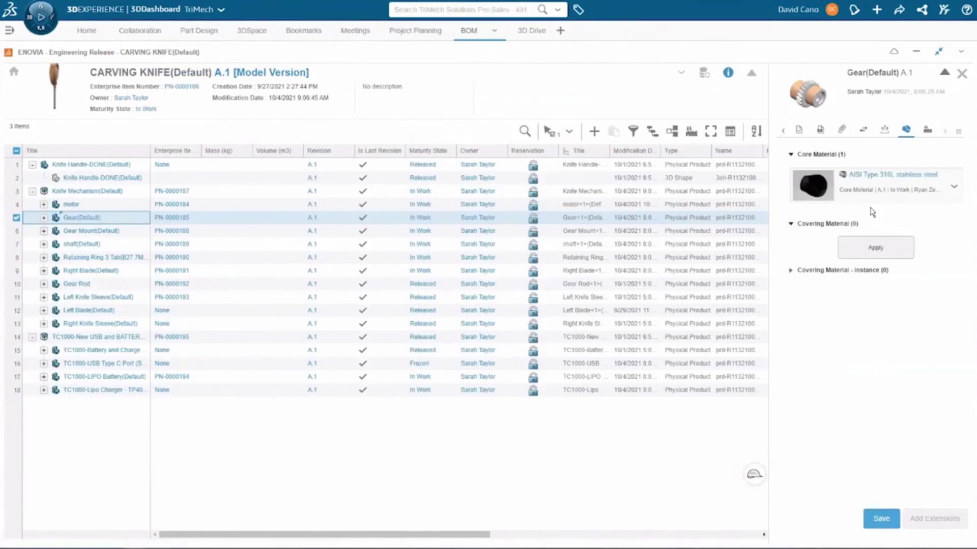
pyautogui.click(881, 519)
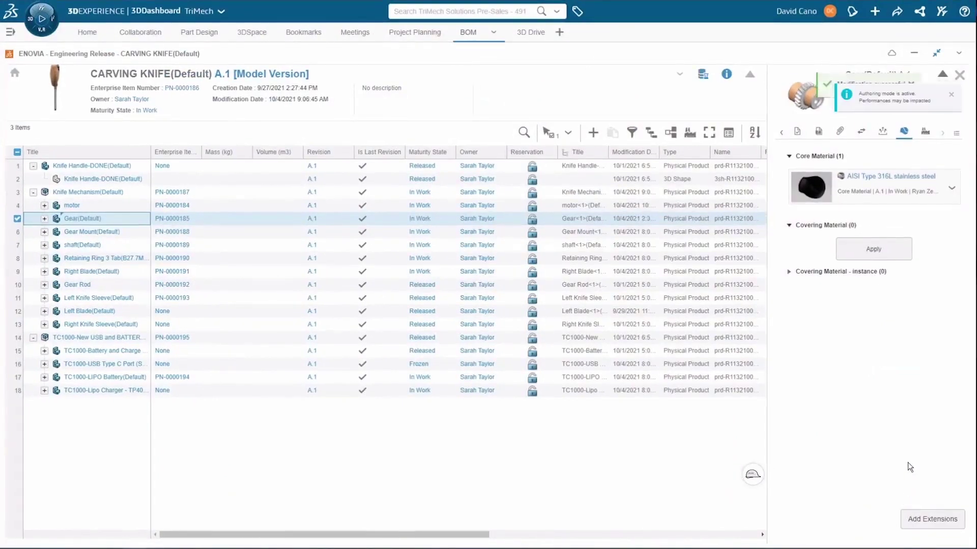
pyautogui.click(959, 75)
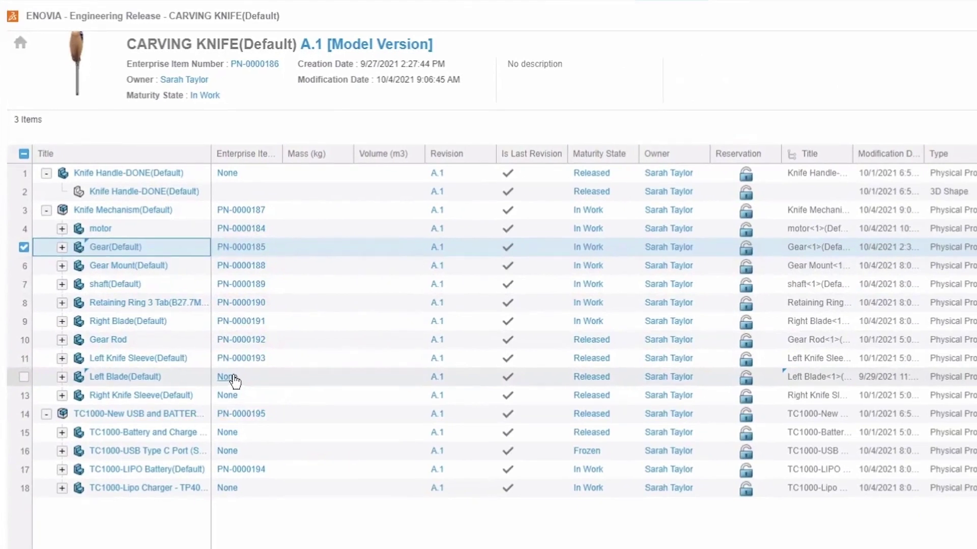
# Set a new enterprise item number for Right Knife Sleeve(Default) using the PN-<counter> pattern
pyautogui.click(233, 376)
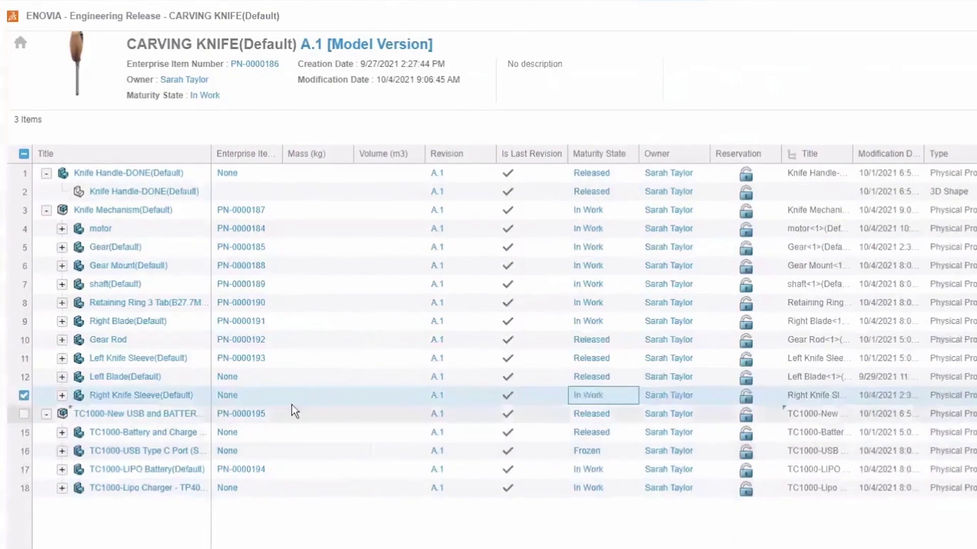
pyautogui.click(228, 396)
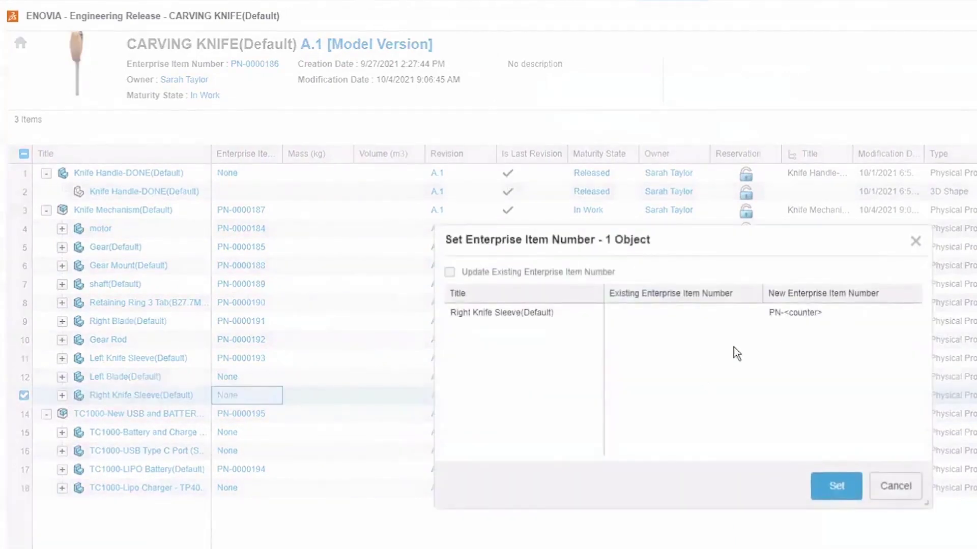
pyautogui.click(799, 314)
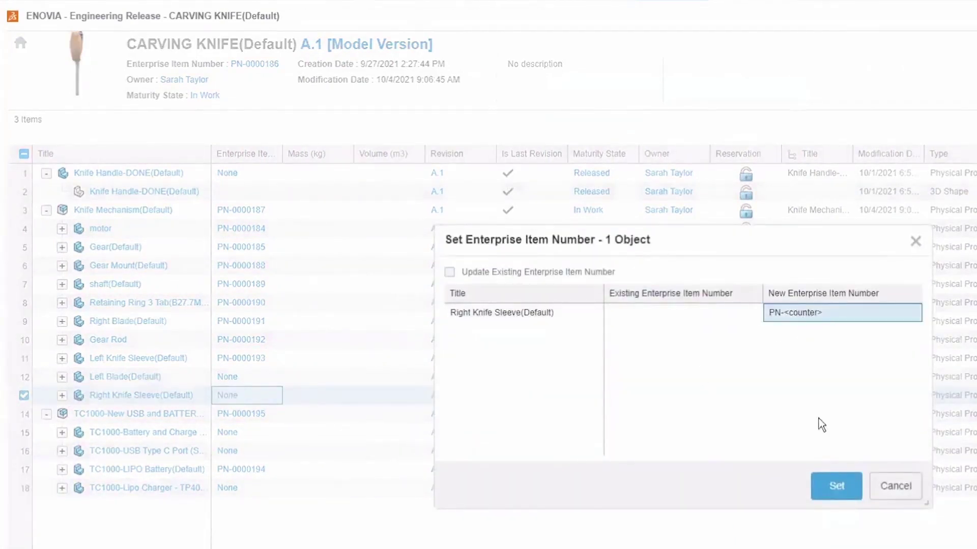
pyautogui.click(834, 488)
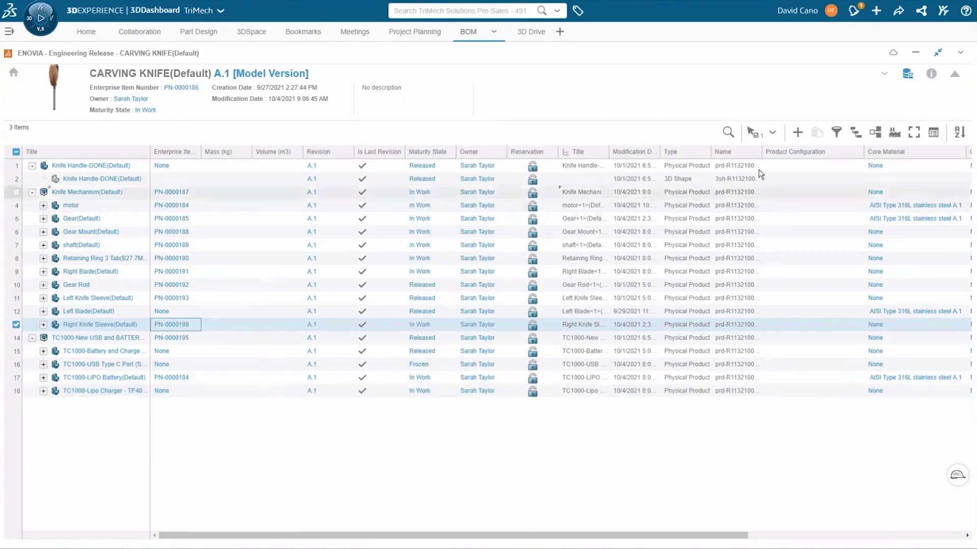
# Add a new engineering item to the carving knife's top level and show its information
pyautogui.click(797, 133)
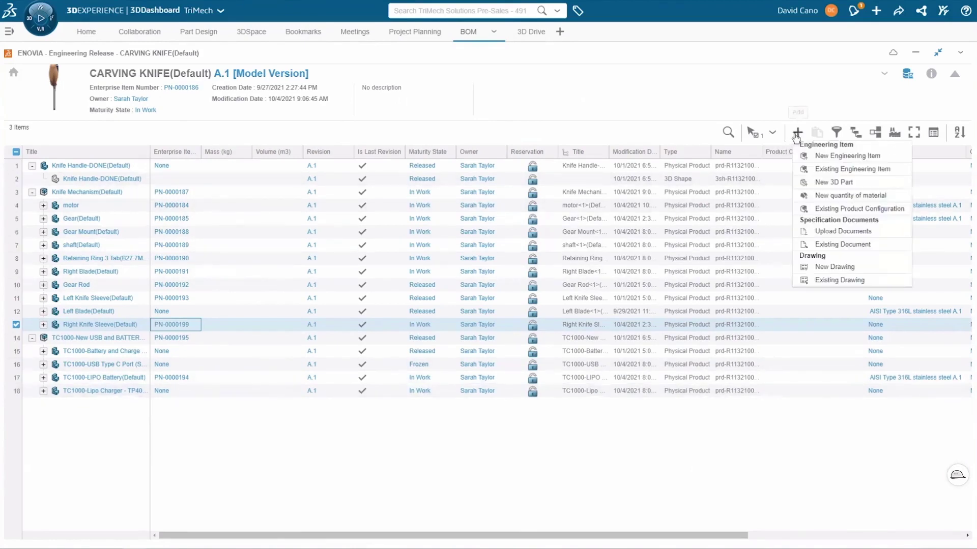
pyautogui.click(810, 156)
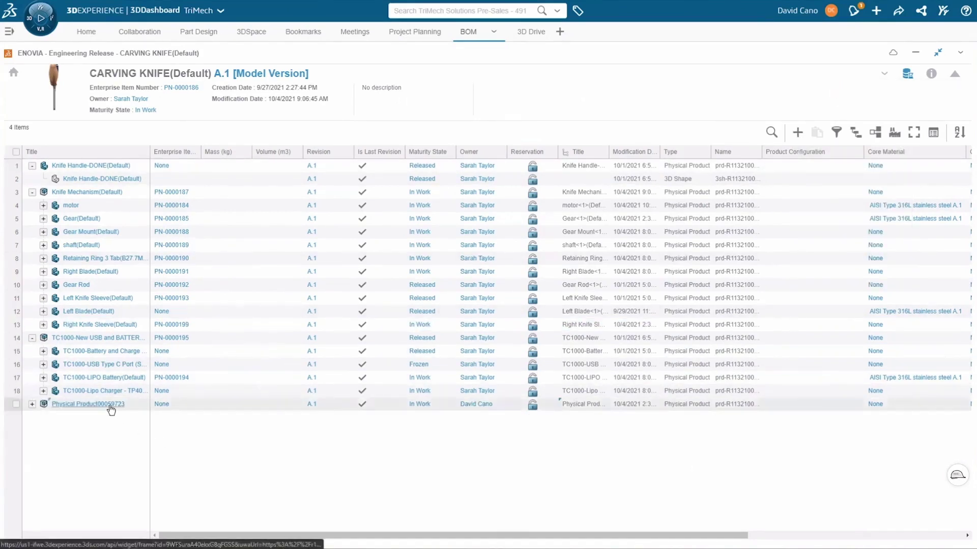
pyautogui.rightClick(140, 409)
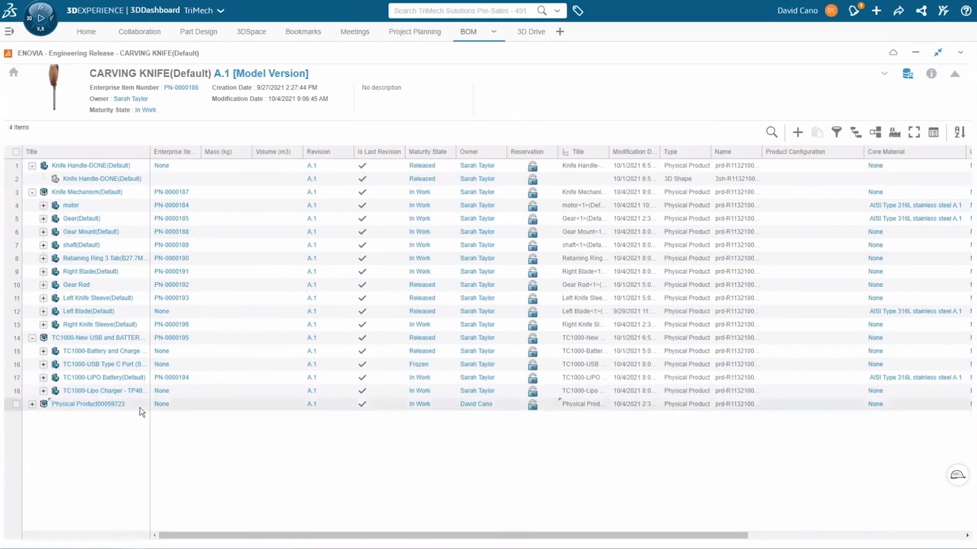
pyautogui.click(176, 400)
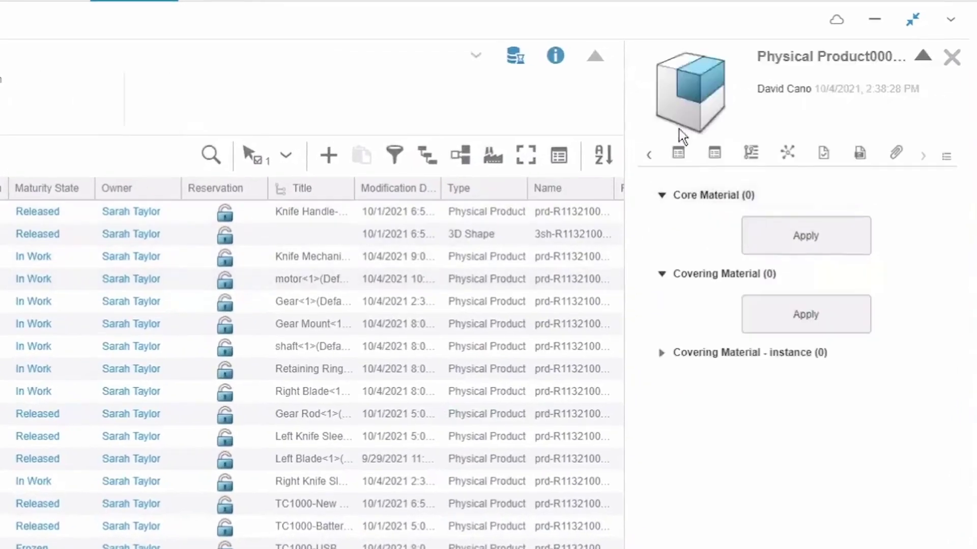
# Make the new physical product's attributes editable and change its title to "Adhesive"
pyautogui.click(678, 154)
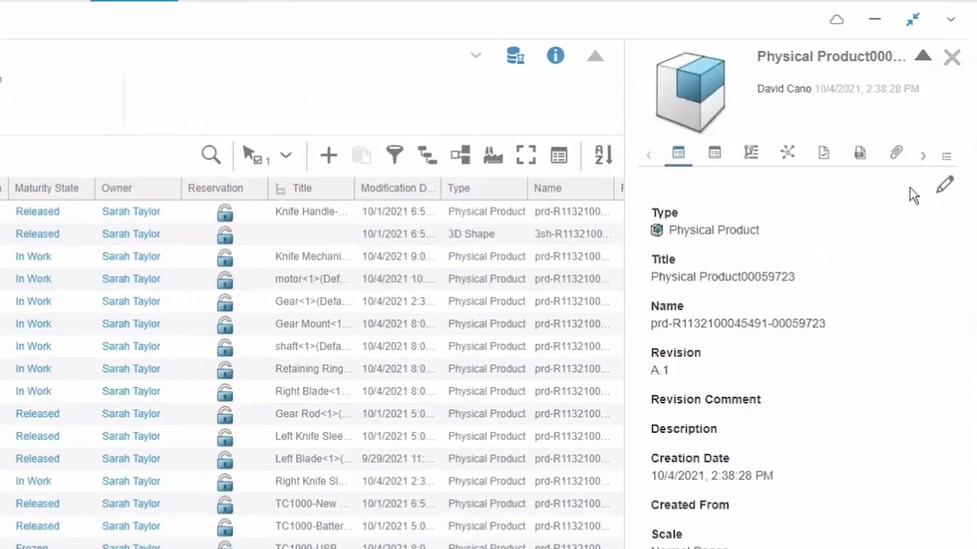
pyautogui.click(945, 186)
pyautogui.moveTo(809, 284); pyautogui.dragTo(606, 285)
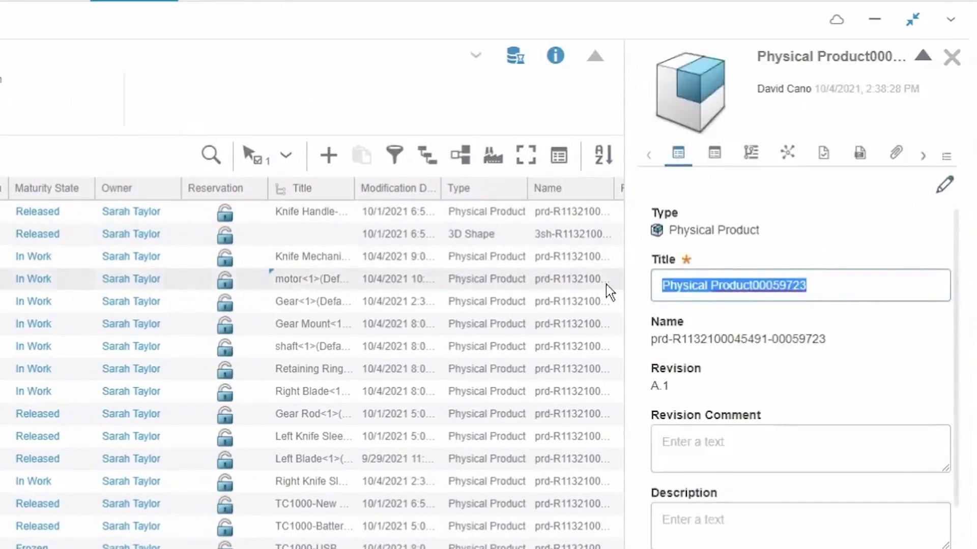
pyautogui.press('BackSpace')
pyautogui.write('Adhes')
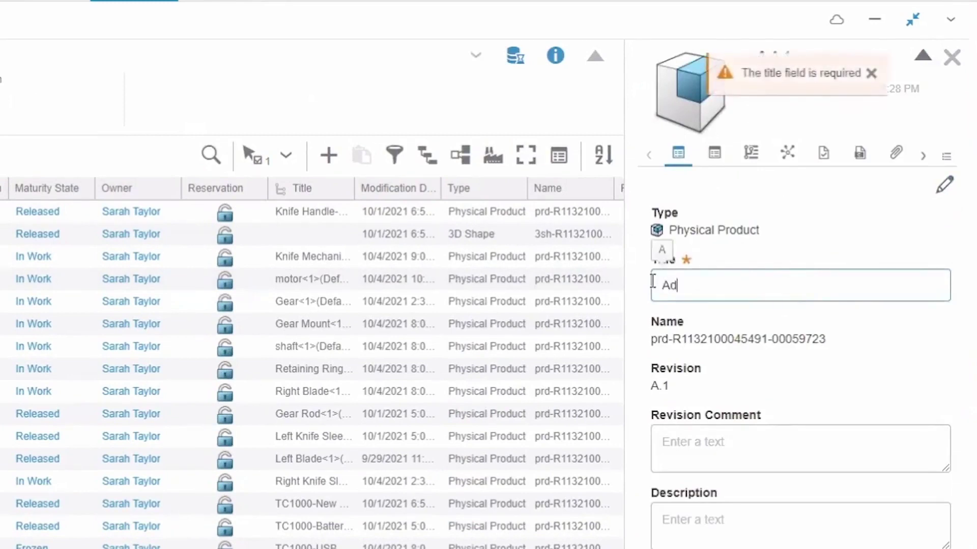
pyautogui.write('ive')
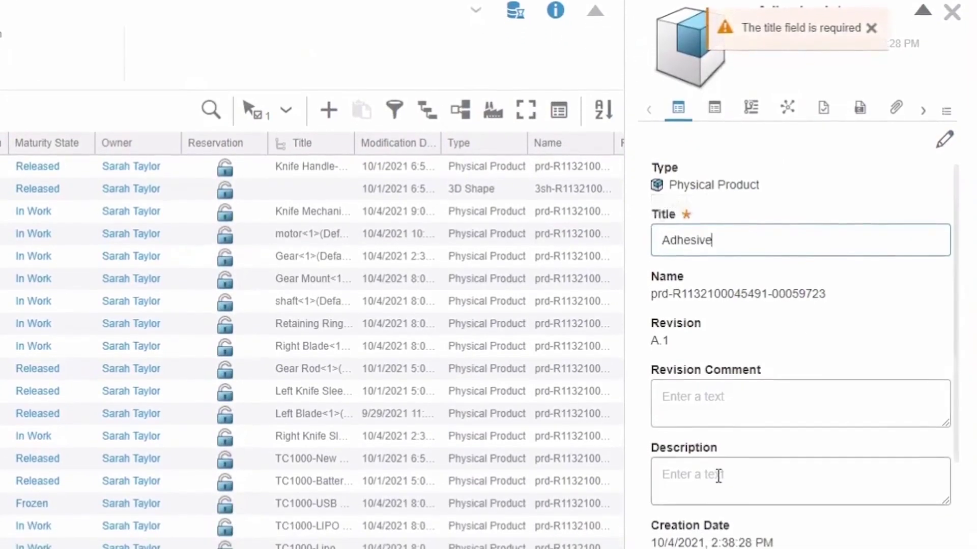
# Enter "Adhesive 69743" as the description of the new adhesive item
pyautogui.click(718, 512)
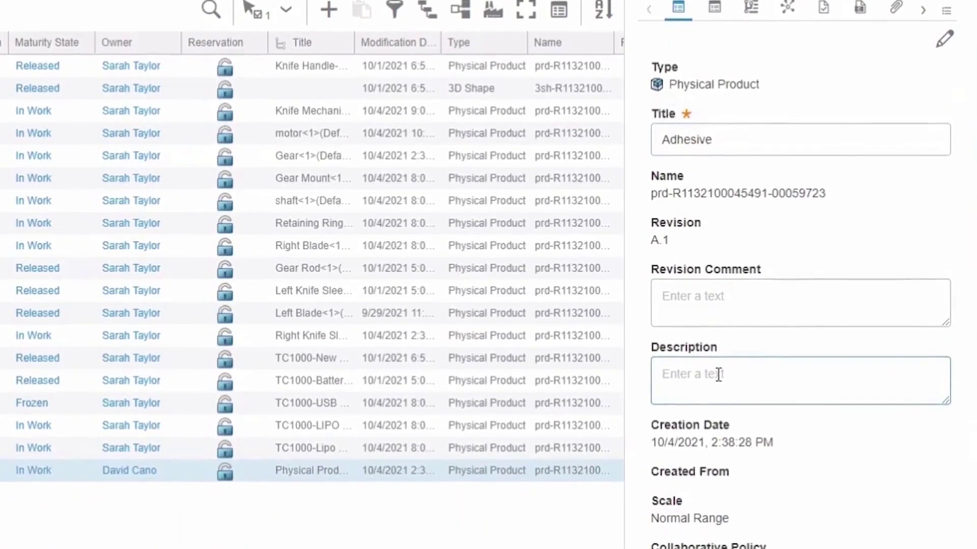
pyautogui.write('Adhesive 697')
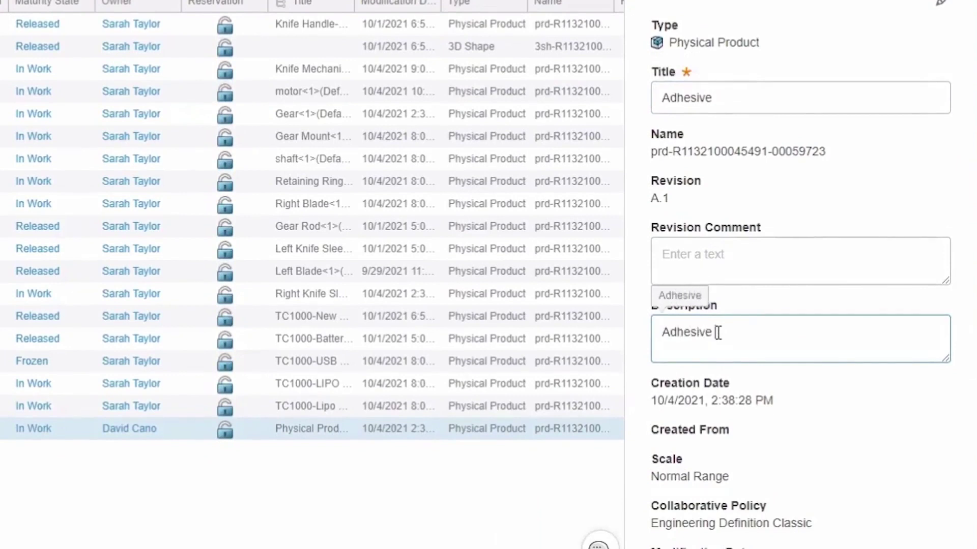
pyautogui.write('43')
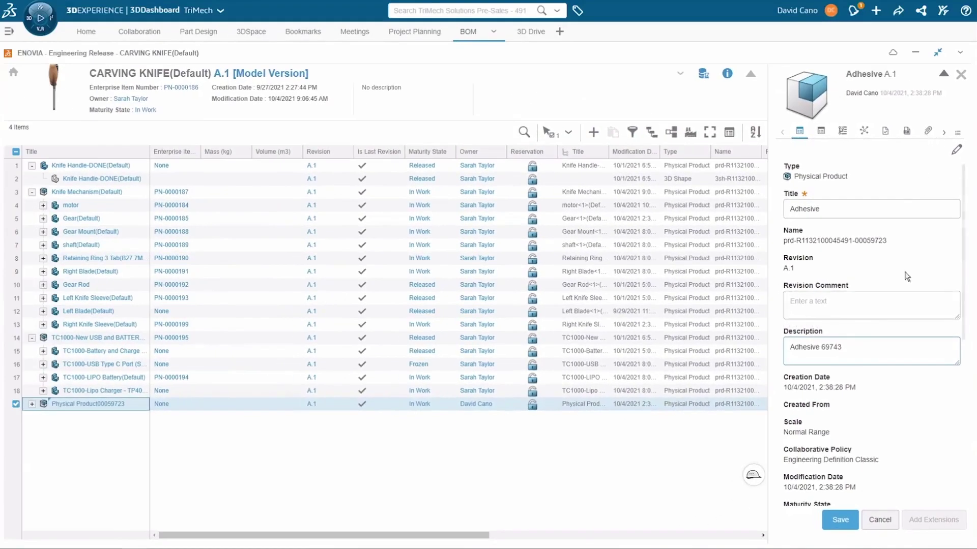
# Save the adhesive's edited attributes and set its enterprise item number using the PN-<counter> pattern
pyautogui.click(842, 519)
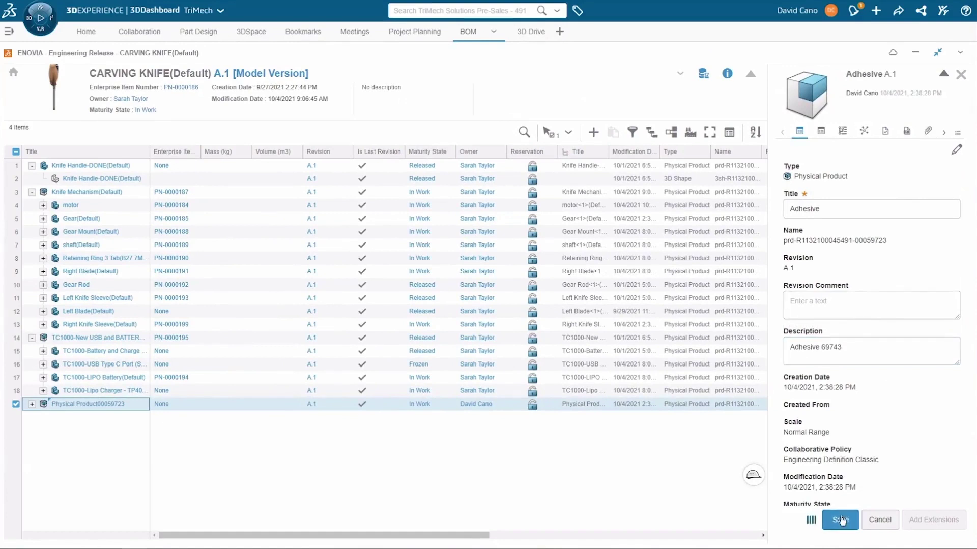
pyautogui.click(162, 405)
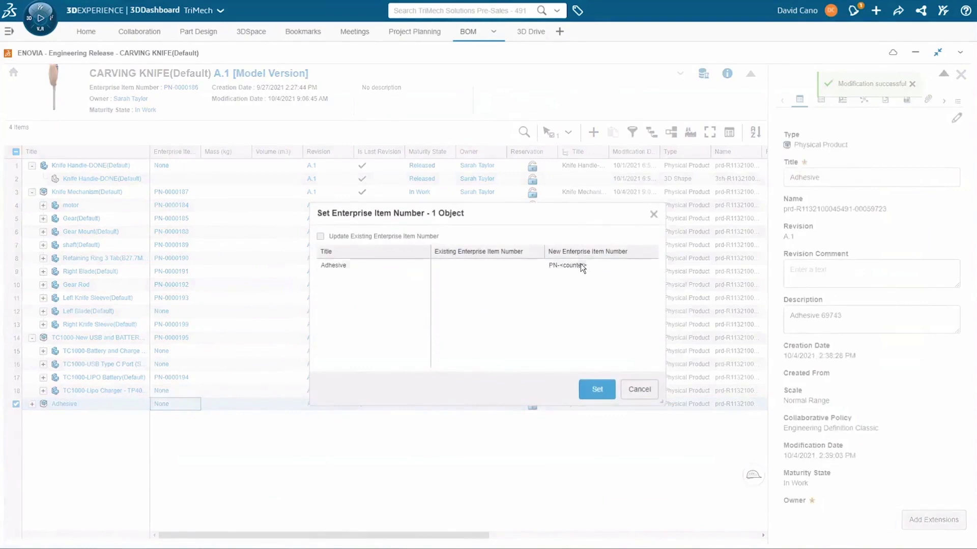
pyautogui.click(581, 265)
pyautogui.click(603, 399)
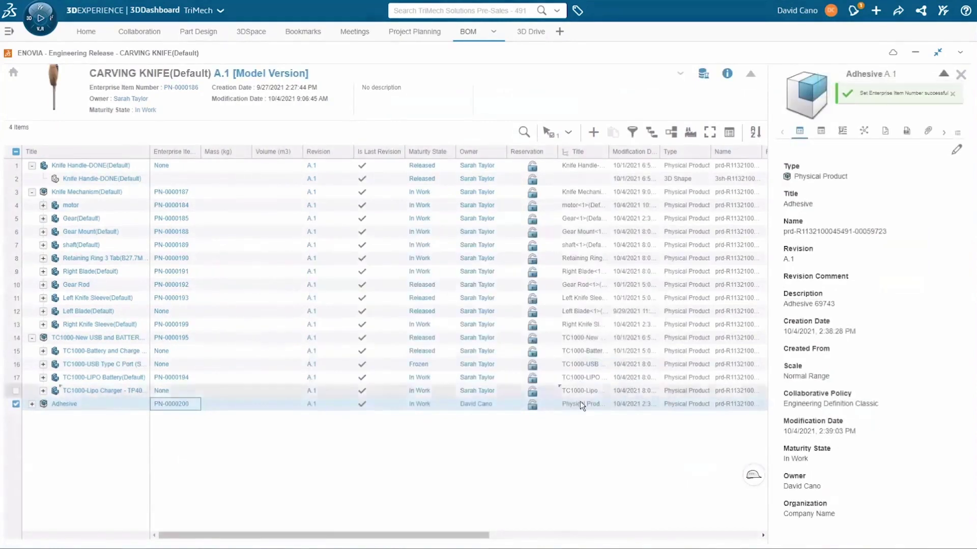
pyautogui.click(960, 76)
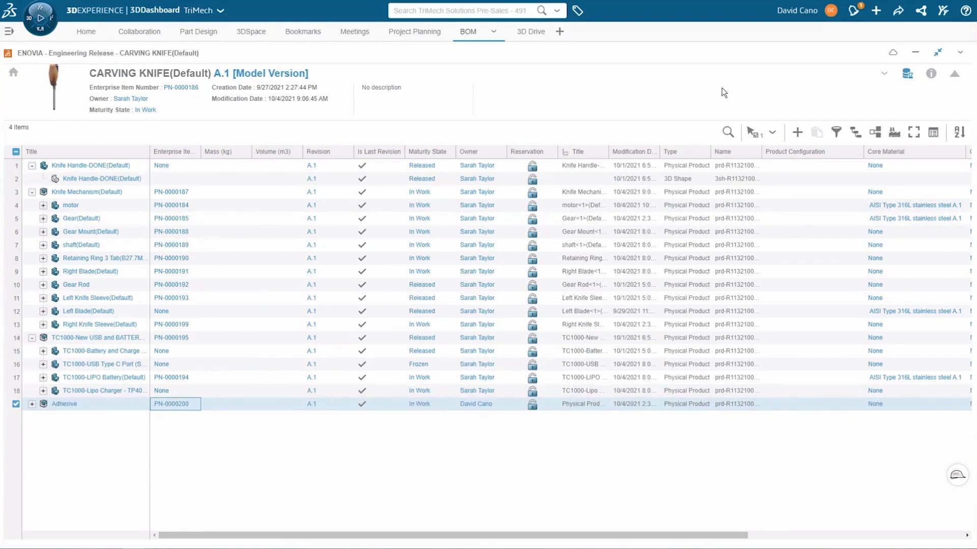
# Set the description of the top-level CARVING KNIFE(Default) to "Model 3546" and save the change
pyautogui.click(16, 405)
pyautogui.click(927, 76)
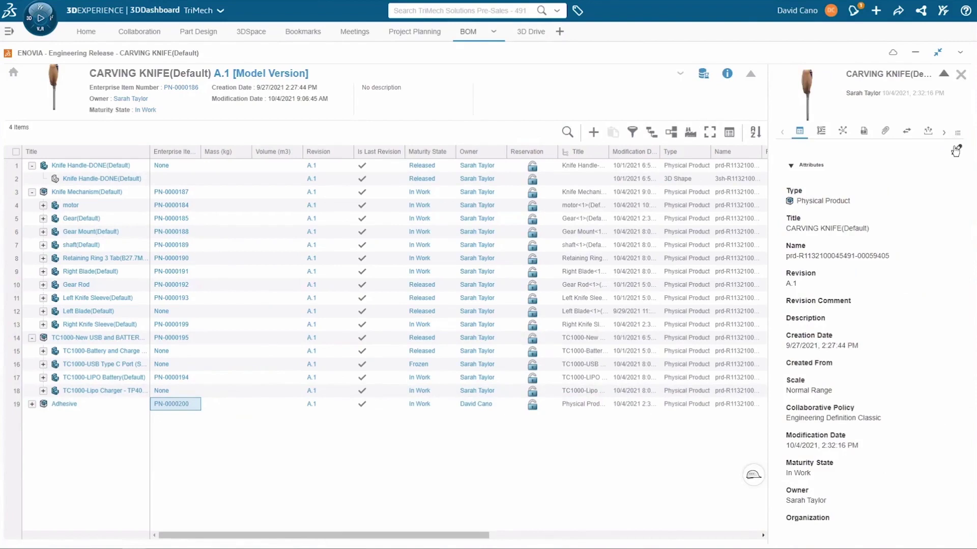
pyautogui.click(955, 150)
pyautogui.click(826, 371)
pyautogui.write('Mode')
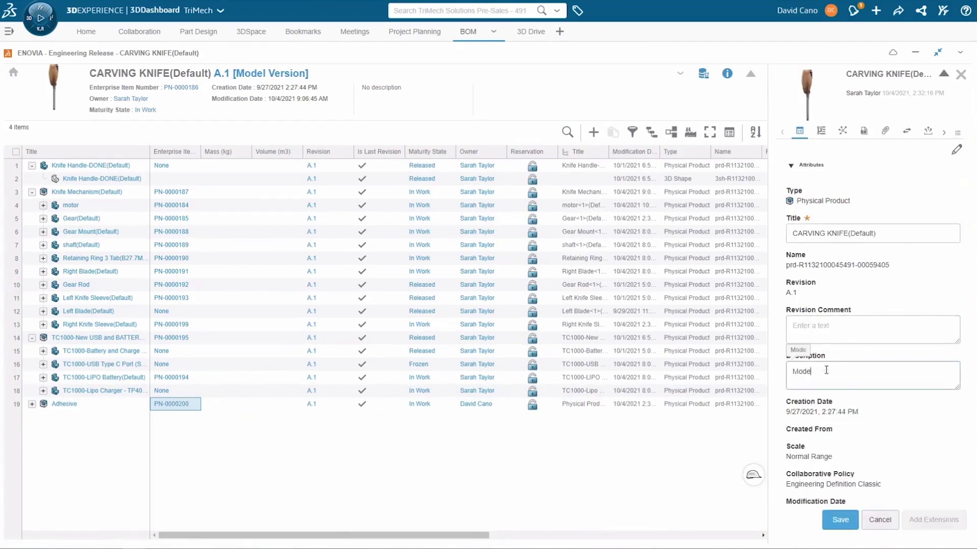
pyautogui.write('l 3546')
pyautogui.click(838, 516)
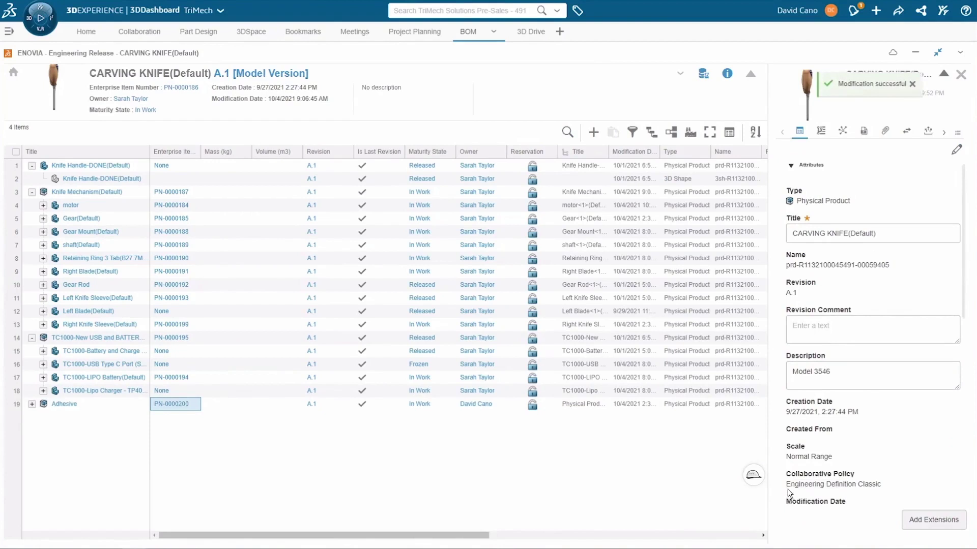
pyautogui.click(960, 75)
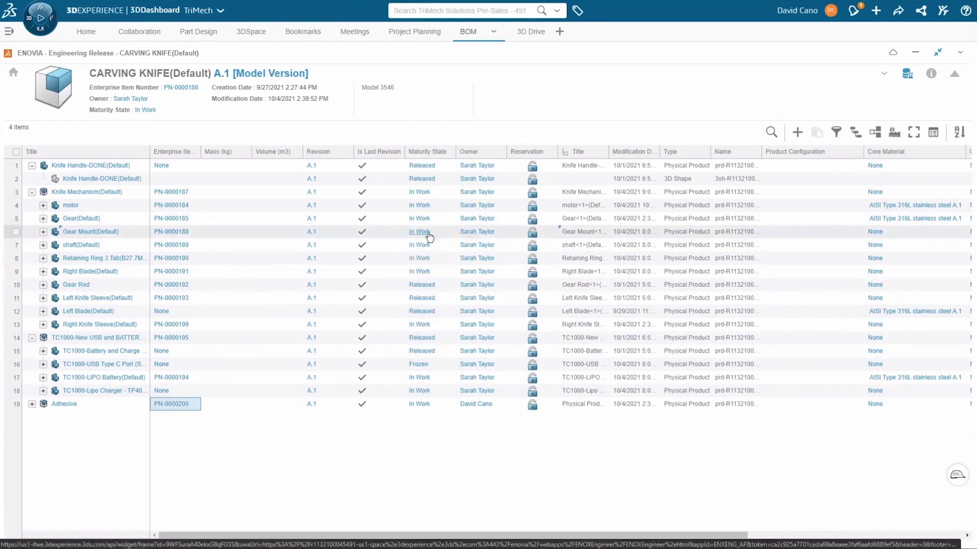
# Release the motor and the top-level CARVING KNIFE(Default), including the knife's structural objects
pyautogui.click(423, 204)
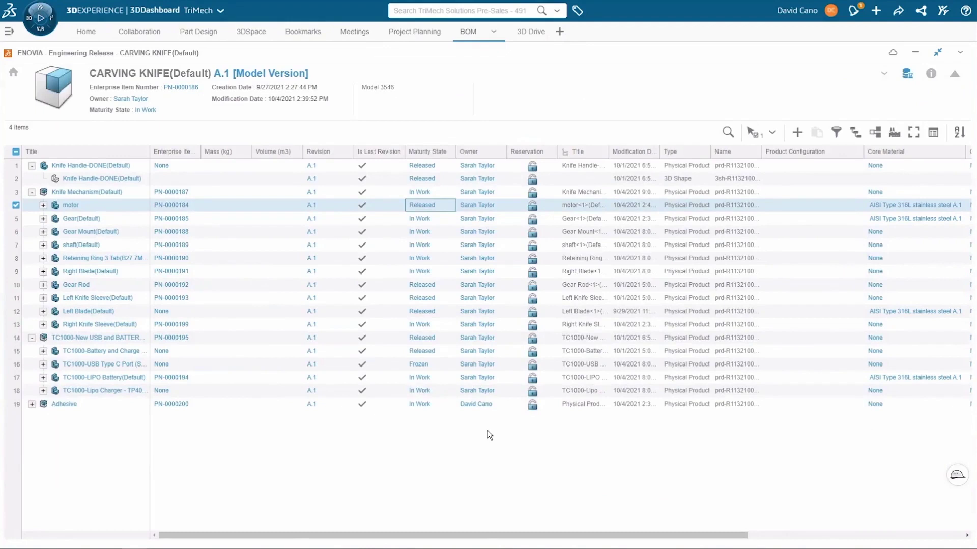
pyautogui.click(152, 113)
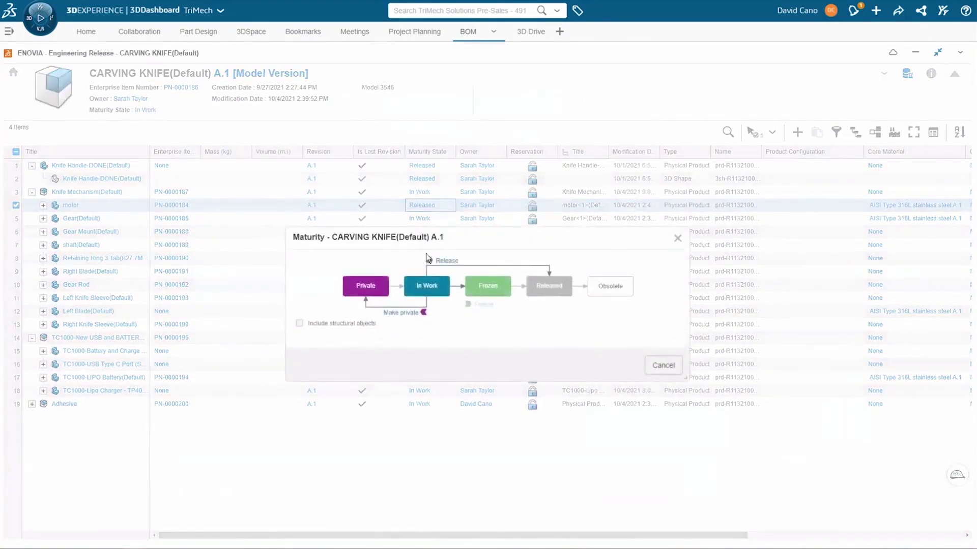
pyautogui.click(330, 326)
pyautogui.click(439, 262)
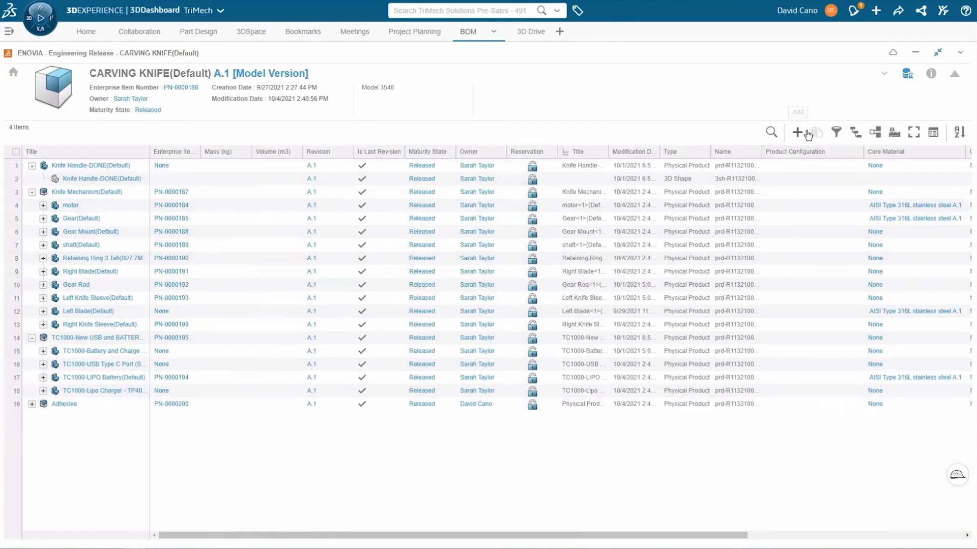
# Set up an export of the carving knife's structure with flattened components, including intermediate ones
pyautogui.click(885, 77)
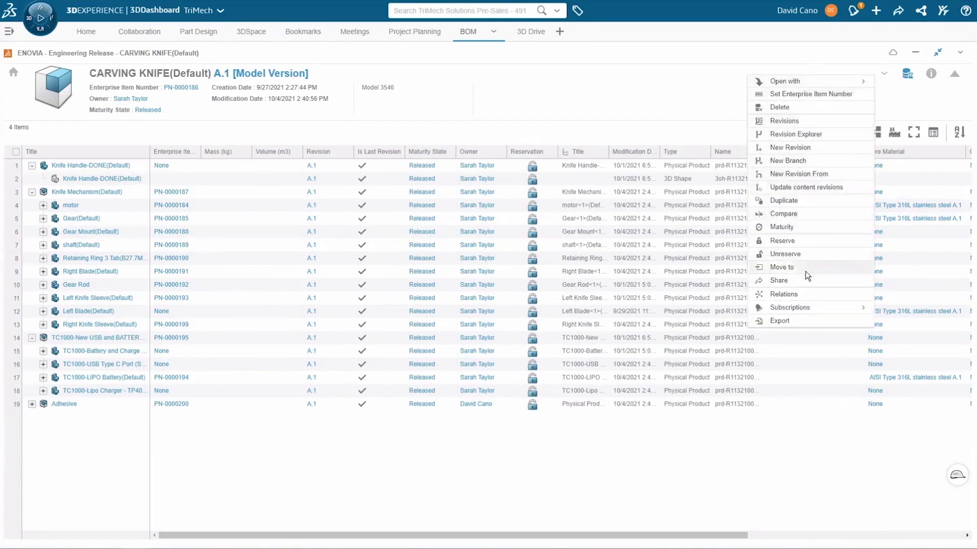
pyautogui.click(792, 323)
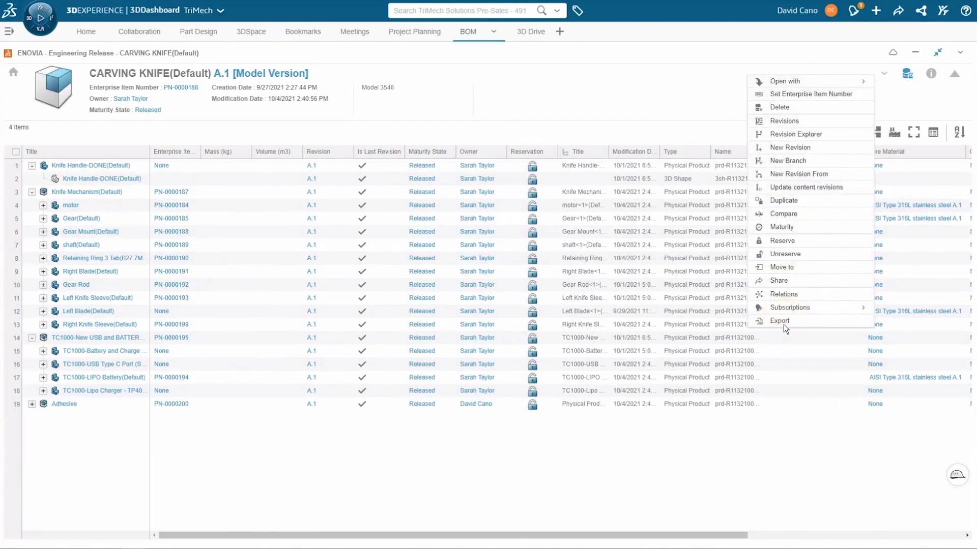
pyautogui.click(430, 162)
pyautogui.click(460, 162)
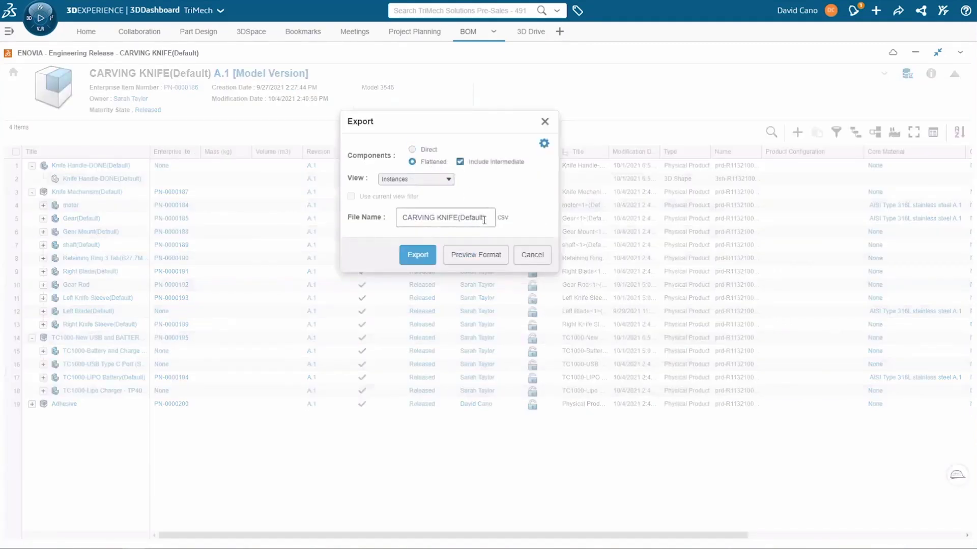
# Name the export file "CARVING KNIFE BOM" and save it as CSV in the Files folder
pyautogui.moveTo(486, 218); pyautogui.dragTo(457, 217)
pyautogui.write('BOM')
pyautogui.click(418, 256)
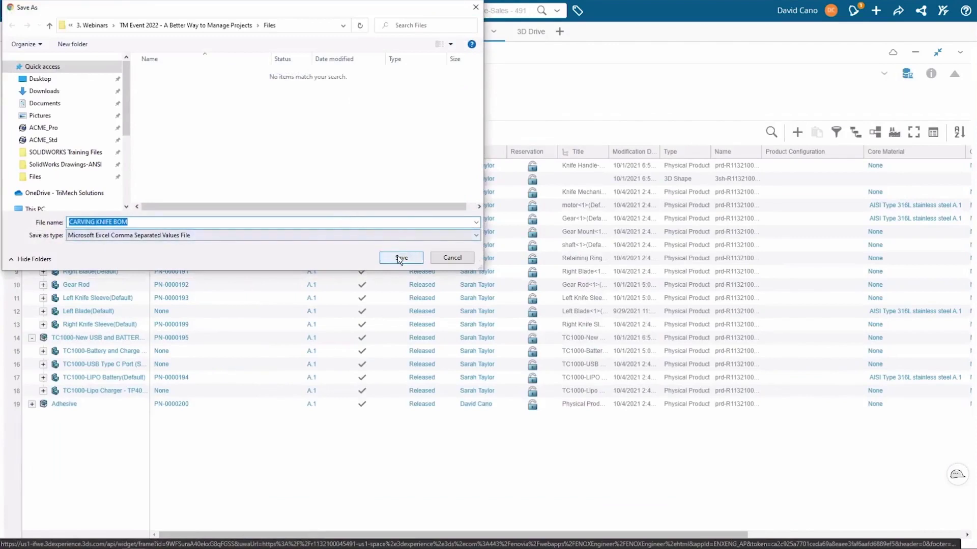
pyautogui.click(401, 258)
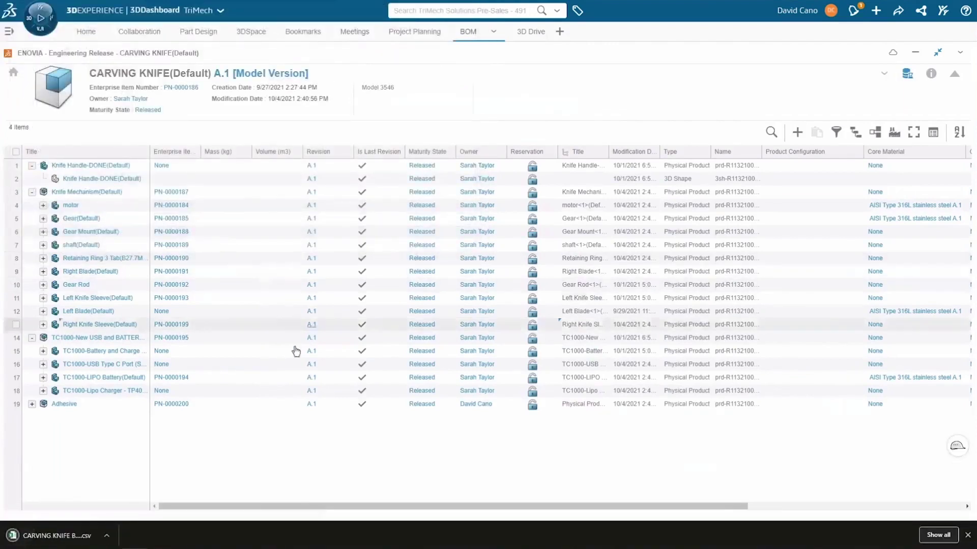